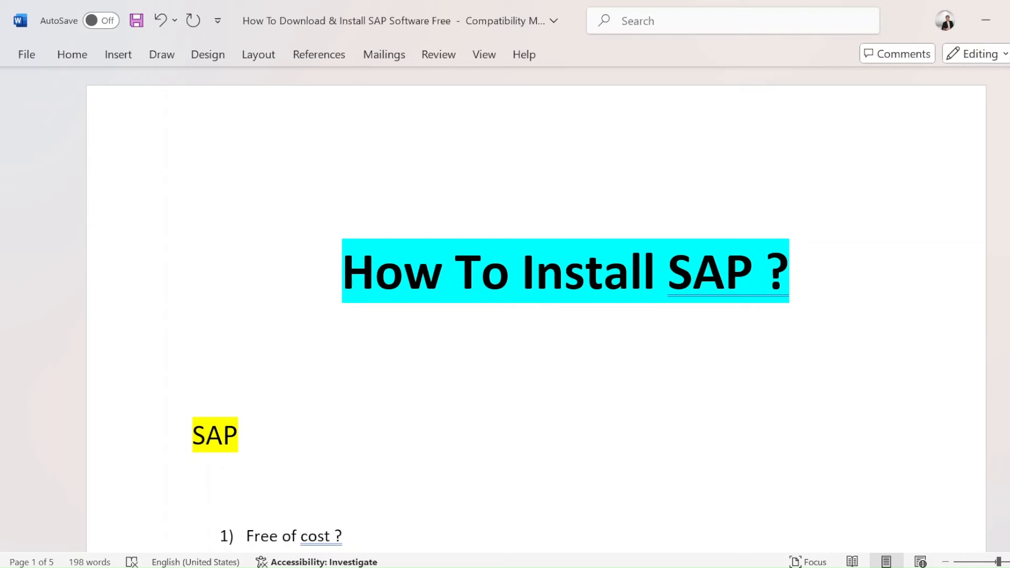
- Minimize the Word guide 'How To Install SAP ?' to reveal the Windows desktop
{"action": "key", "text": "super+d"}
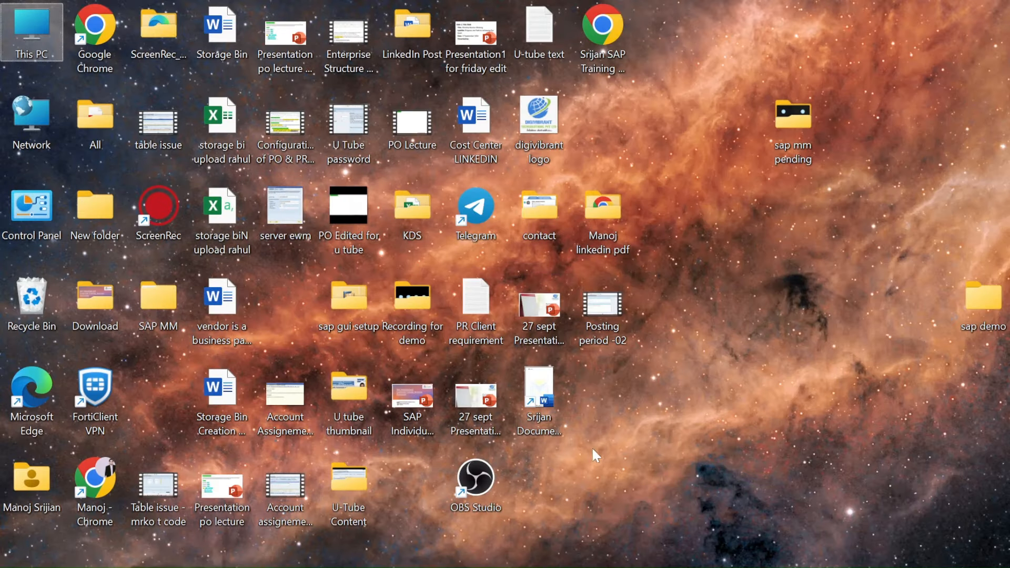
- In Chrome, open the pasted Google Drive link and download SAPGUI_760 (1).exe
{"action": "key", "text": "alt+Tab"}
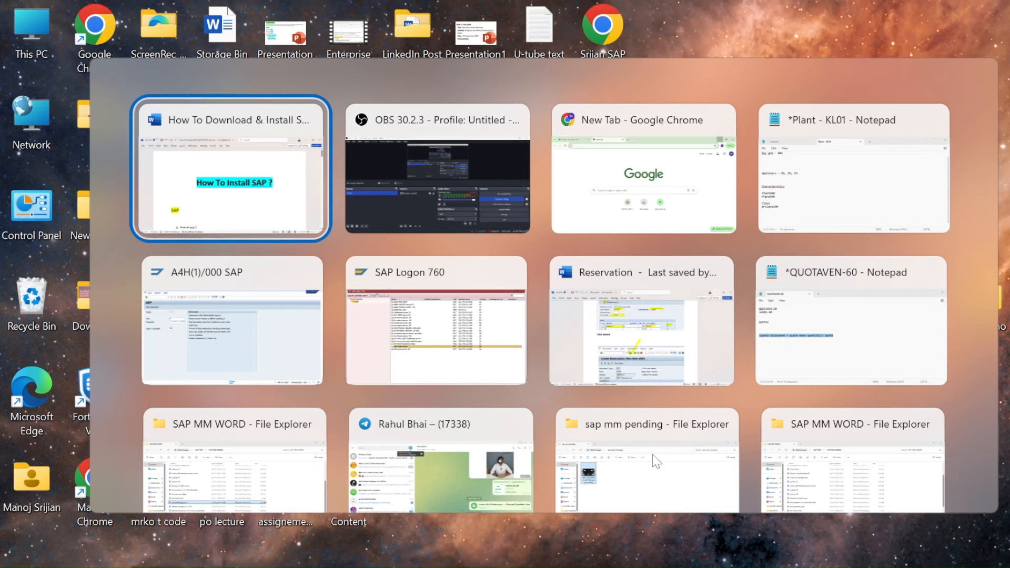
{"action": "key", "text": "alt+Tab"}
{"action": "key", "text": "alt+Tab"}
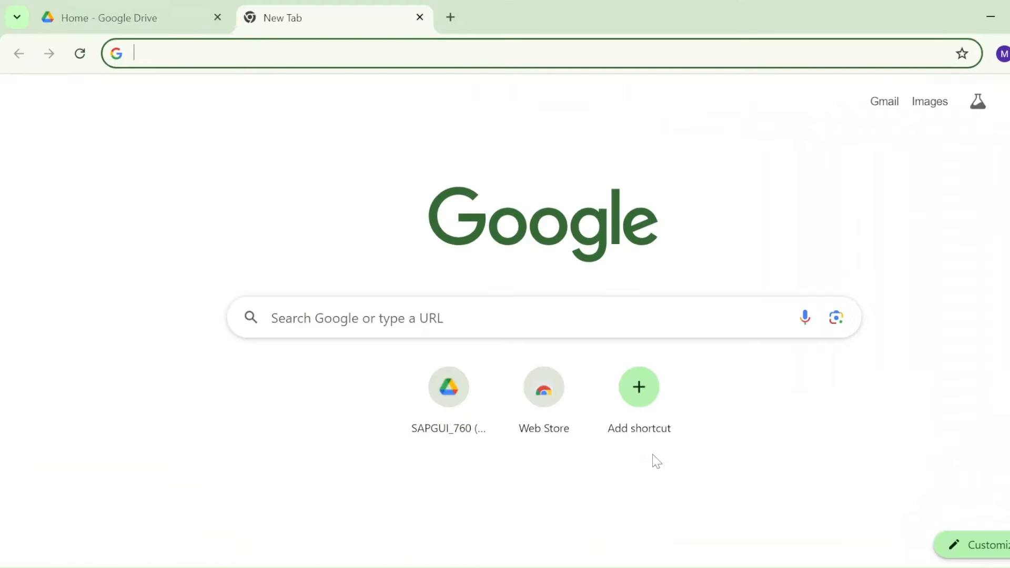
{"action": "left_click", "coordinate": [274, 318]}
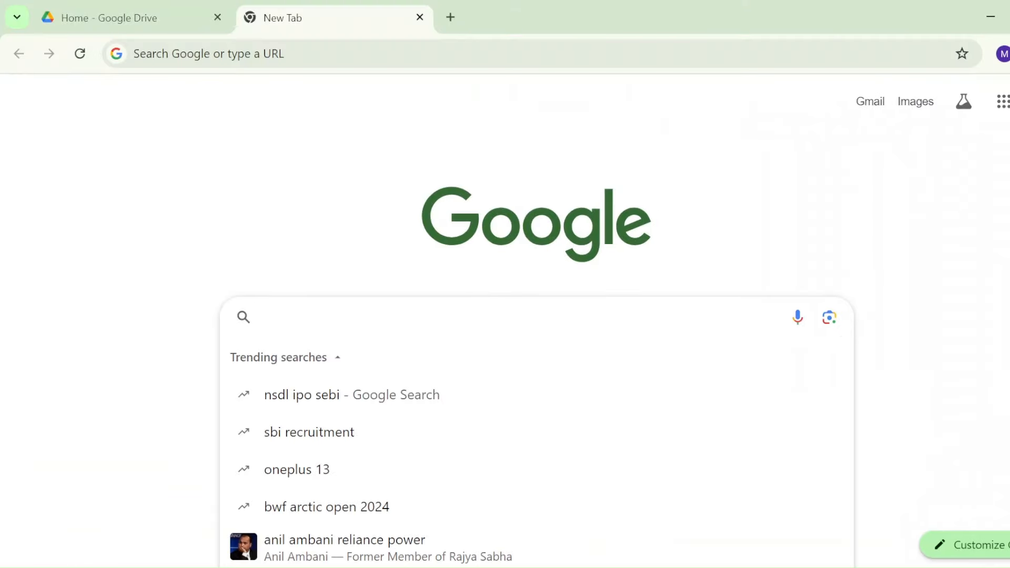
{"action": "key", "text": "Return"}
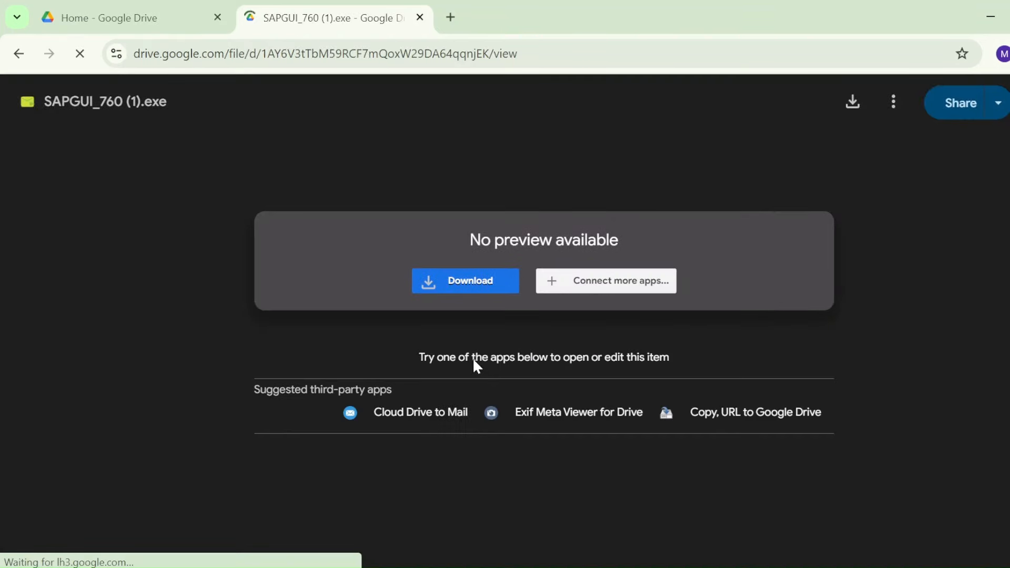
{"action": "left_click", "coordinate": [467, 294]}
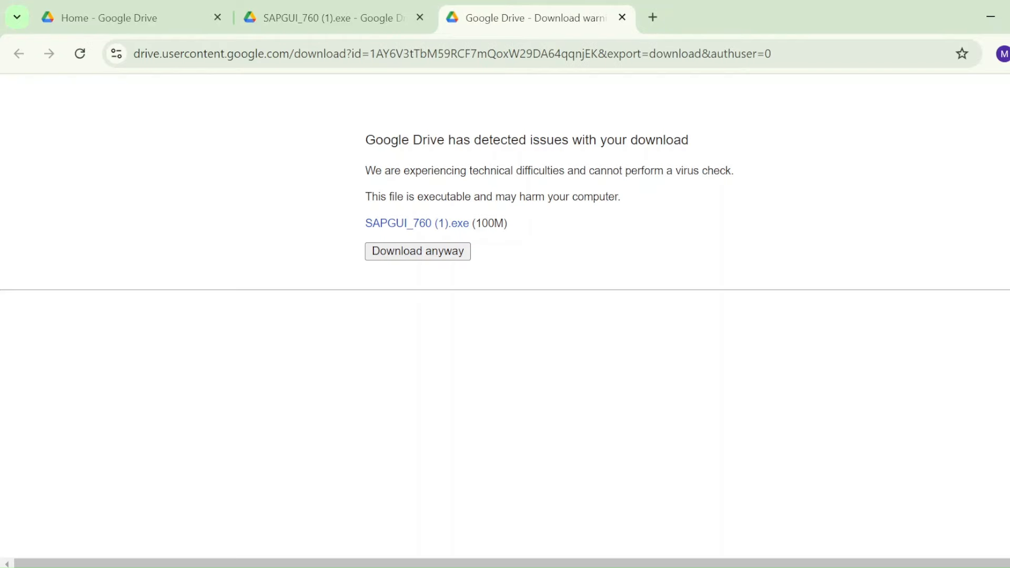
- Confirm 'Download anyway' and let the 100 MB SAPGUI_760 installer finish downloading
{"action": "left_click", "coordinate": [394, 251]}
{"action": "left_click", "coordinate": [400, 254]}
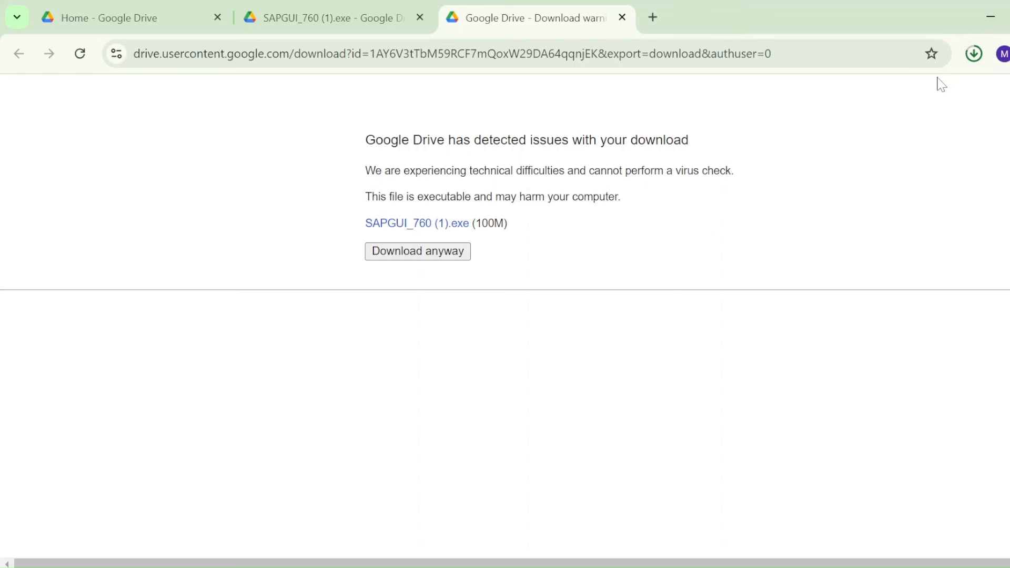
{"action": "left_click", "coordinate": [974, 54]}
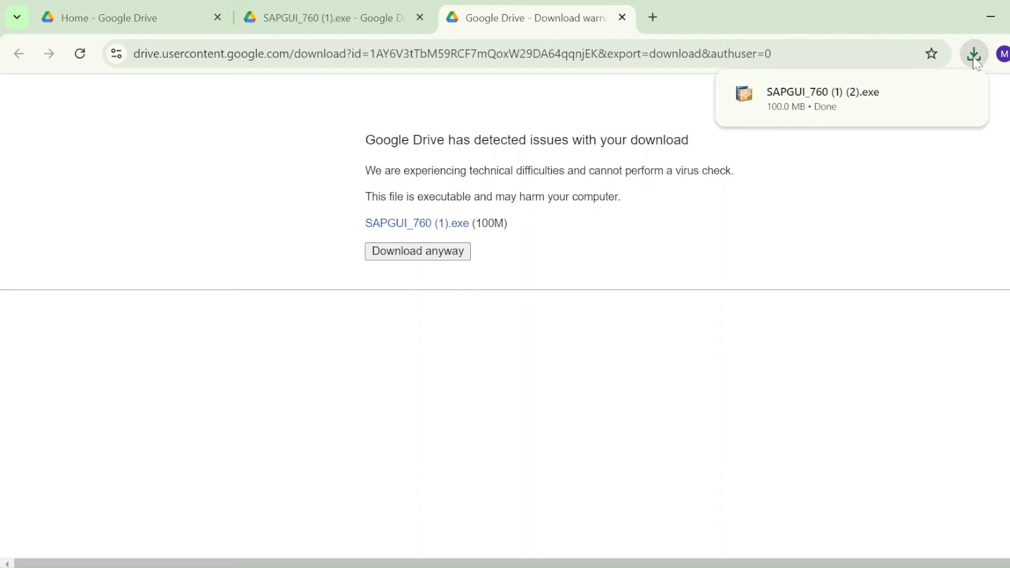
- Run SAPGUI_760 (1) (2).exe from Chrome's downloads list
{"action": "left_click", "coordinate": [809, 103]}
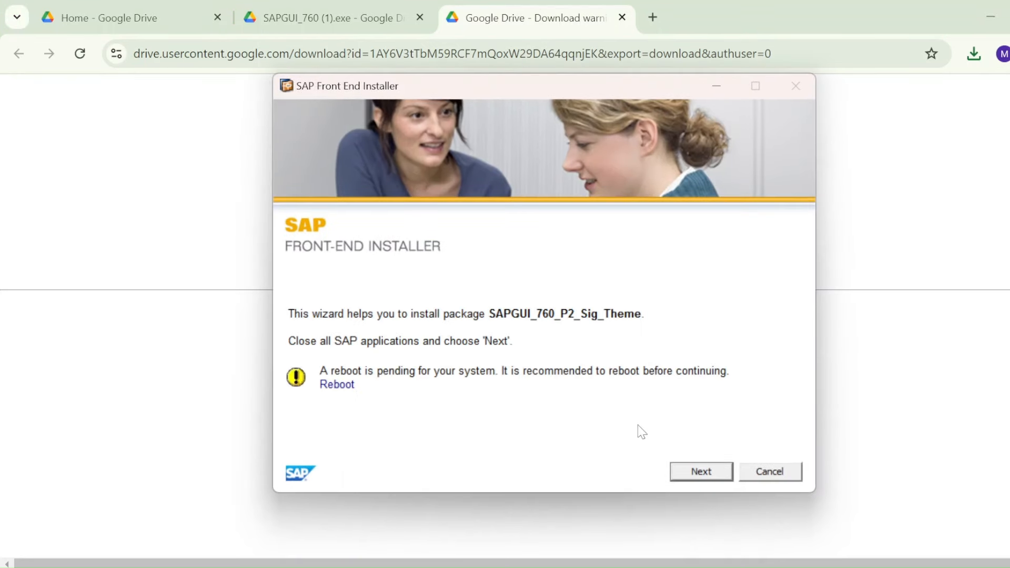
- Select the SAPGUI_760_P2_Sig_Theme package and begin its installation
{"action": "left_click", "coordinate": [700, 472]}
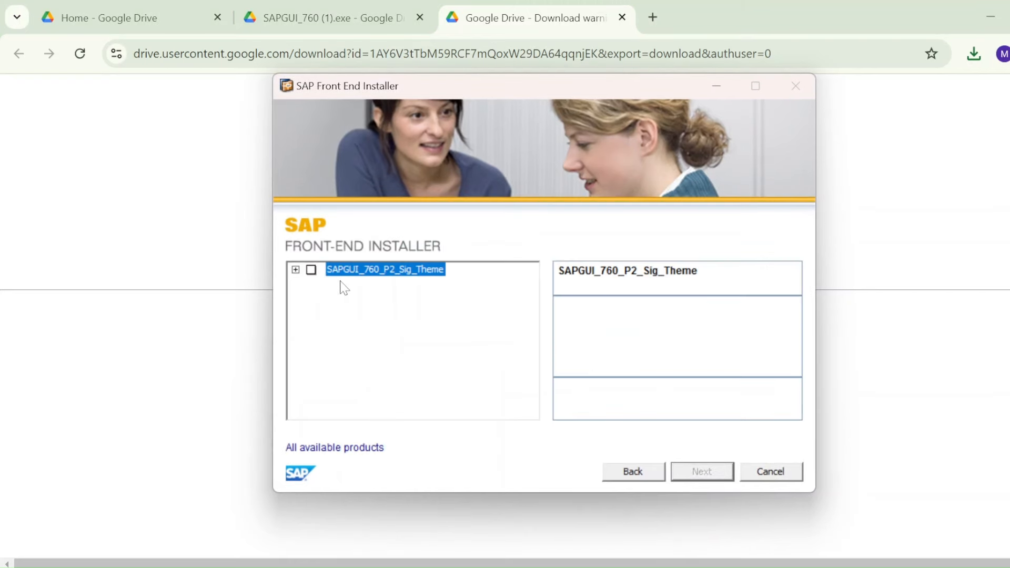
{"action": "left_click", "coordinate": [311, 270]}
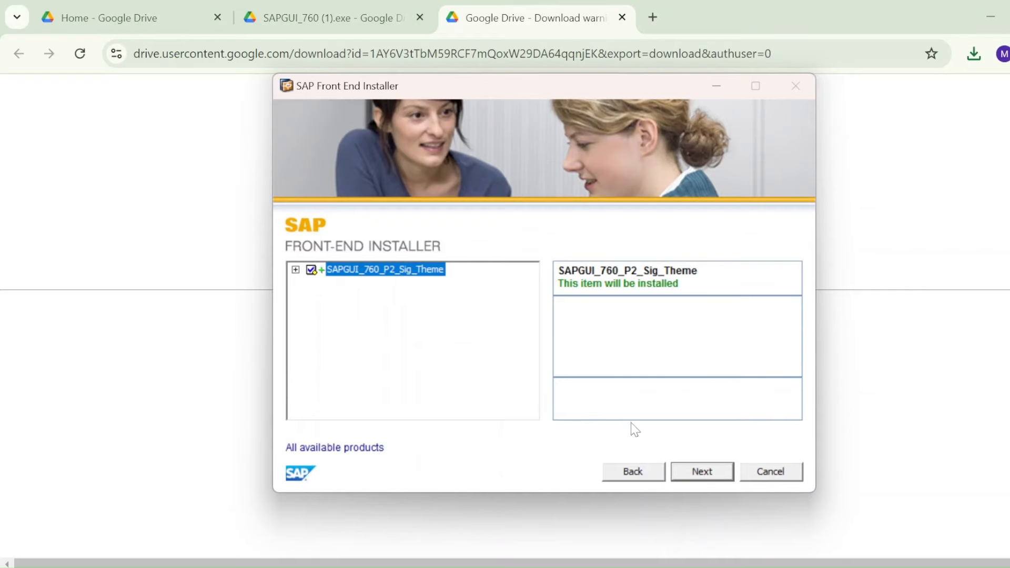
{"action": "left_click", "coordinate": [701, 476]}
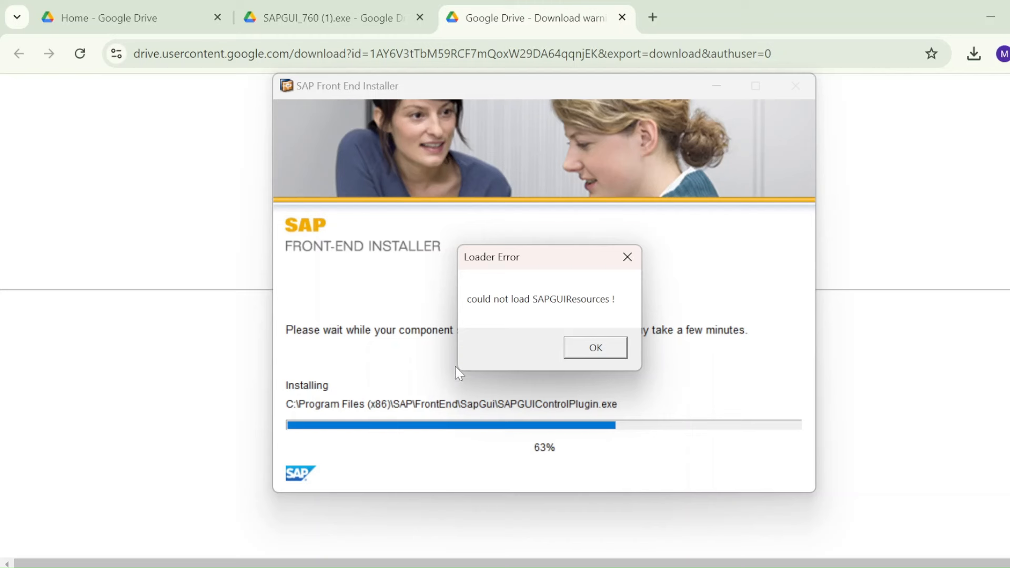
- Dismiss the 'could not load SAPGUIResources' error and close the finished installer
{"action": "left_click", "coordinate": [594, 349]}
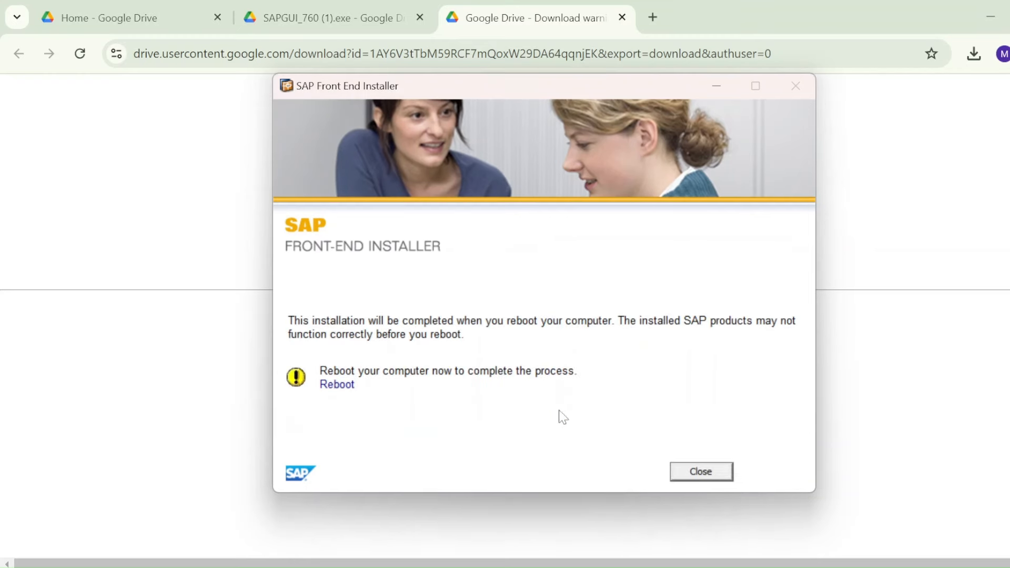
{"action": "left_click", "coordinate": [706, 477]}
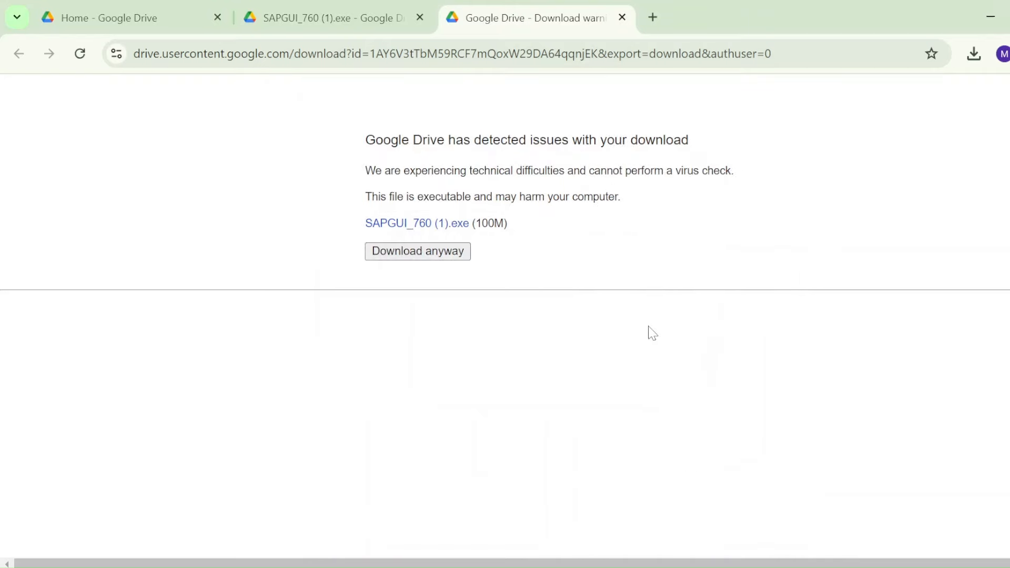
- Minimize Chrome and launch SAP Logon 760 from its desktop shortcut
{"action": "left_click", "coordinate": [991, 16]}
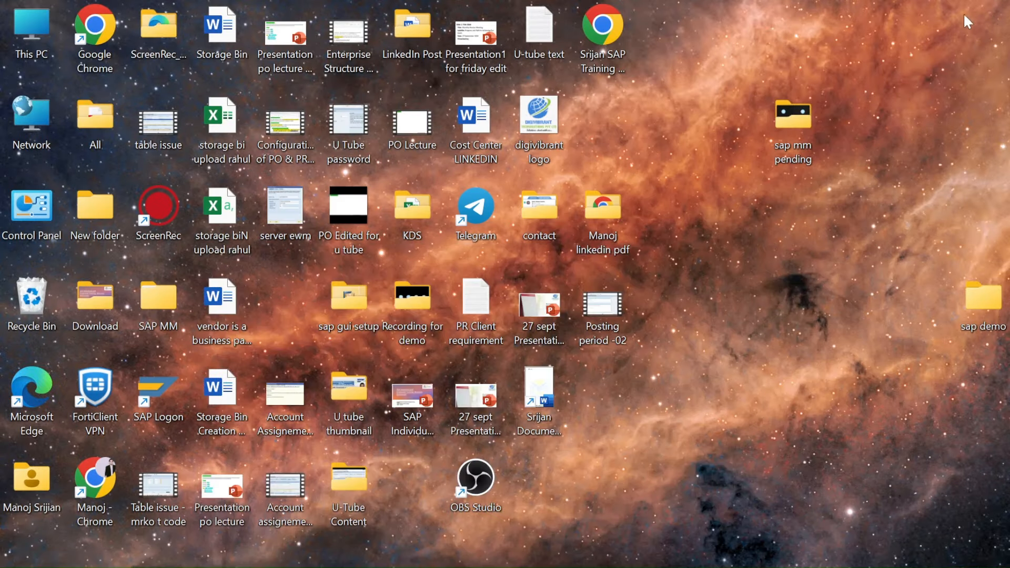
{"action": "left_click_drag", "start_coordinate": [177, 371], "coordinate": [780, 260]}
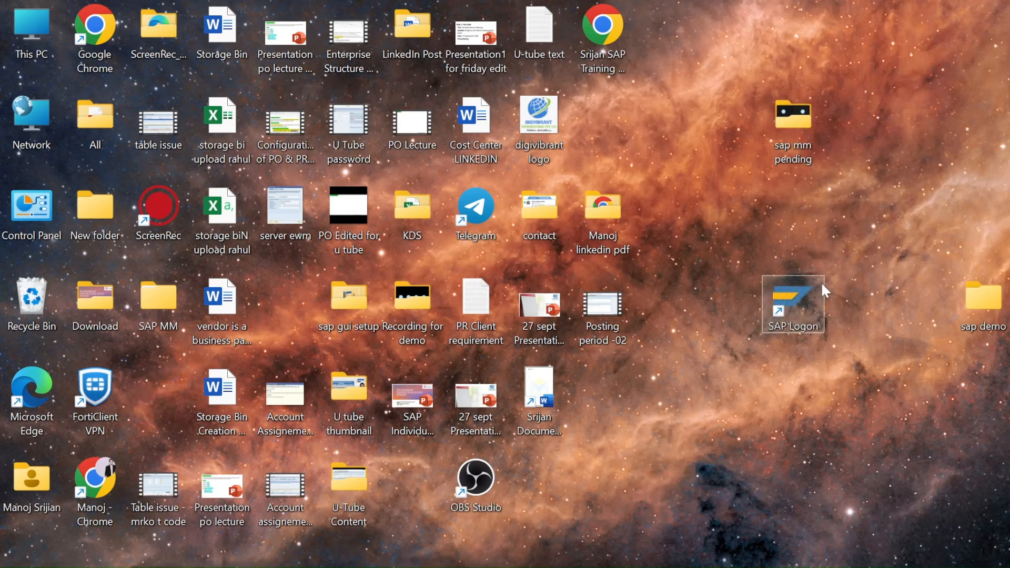
{"action": "double_click", "coordinate": [793, 306]}
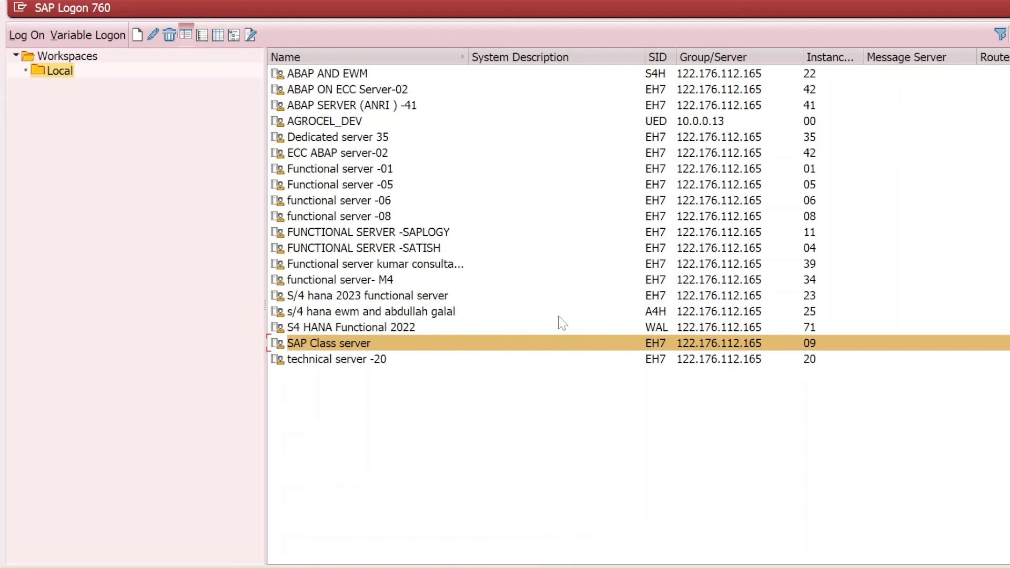
- Return to the Word guide 'How To Install SAP ?' and scroll down
{"action": "mouse_move", "coordinate": [528, 562]}
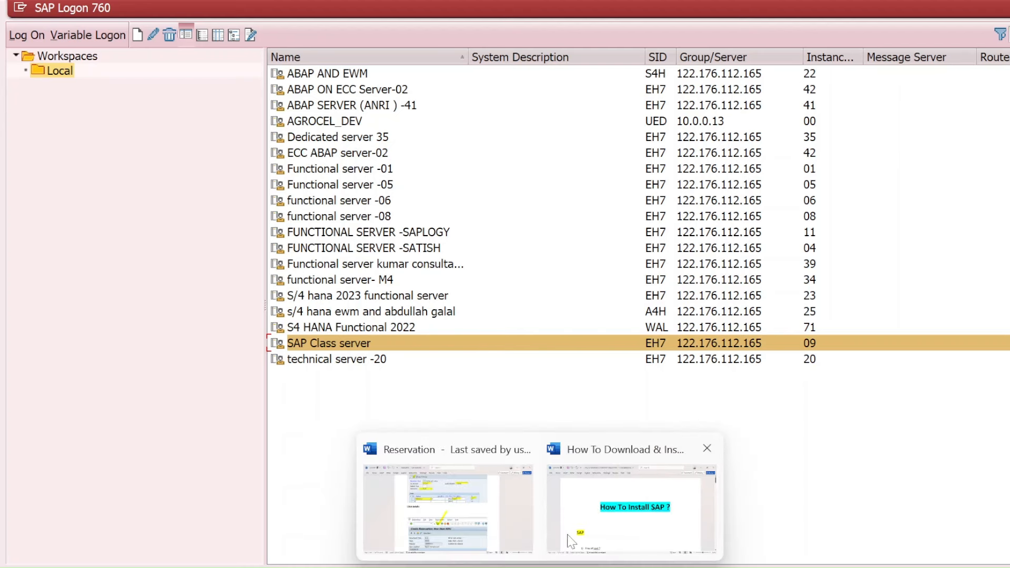
{"action": "left_click", "coordinate": [584, 531]}
{"action": "scroll", "coordinate": [536, 315], "scroll_direction": "down", "scroll_amount": 12}
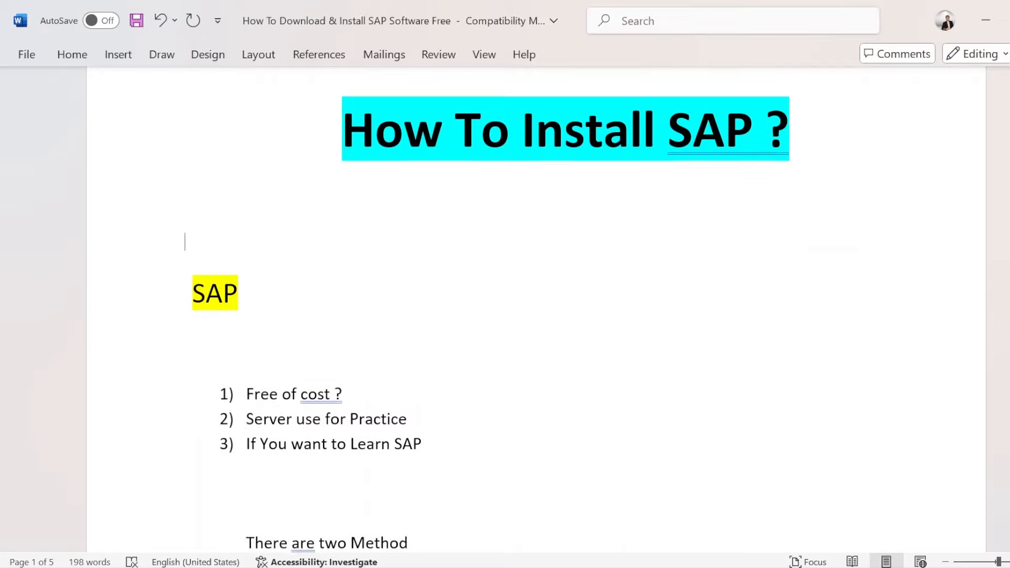
{"action": "scroll", "coordinate": [536, 316], "scroll_direction": "down", "scroll_amount": 15}
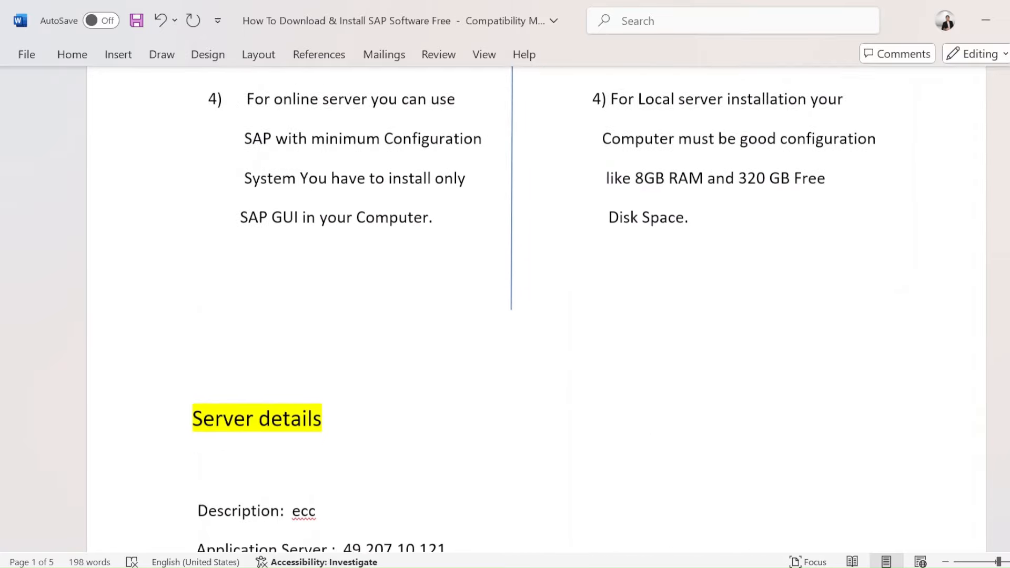
{"action": "scroll", "coordinate": [536, 315], "scroll_direction": "down", "scroll_amount": 15}
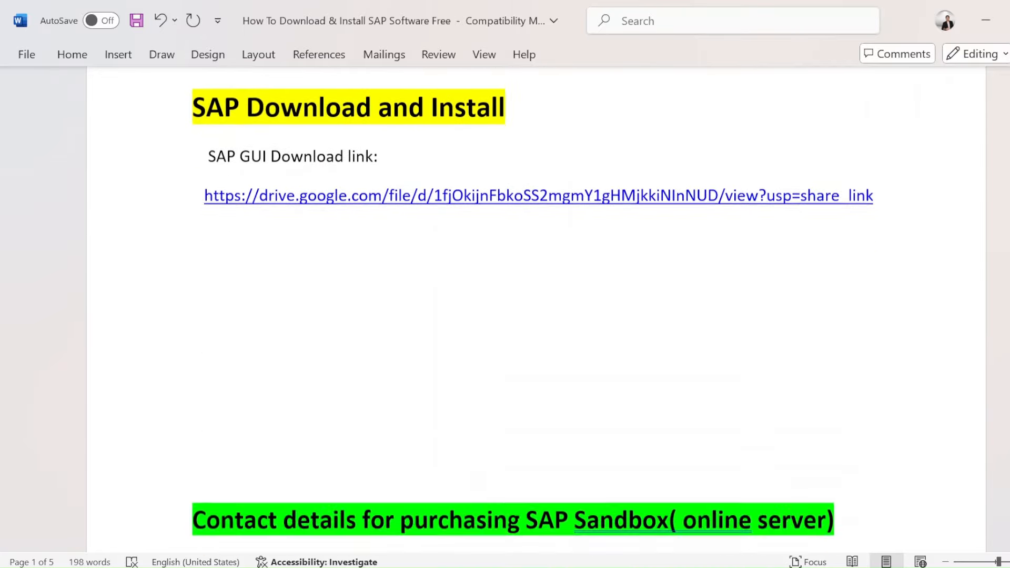
{"action": "left_click_drag", "start_coordinate": [288, 324], "coordinate": [550, 326]}
{"action": "left_click", "coordinate": [487, 388]}
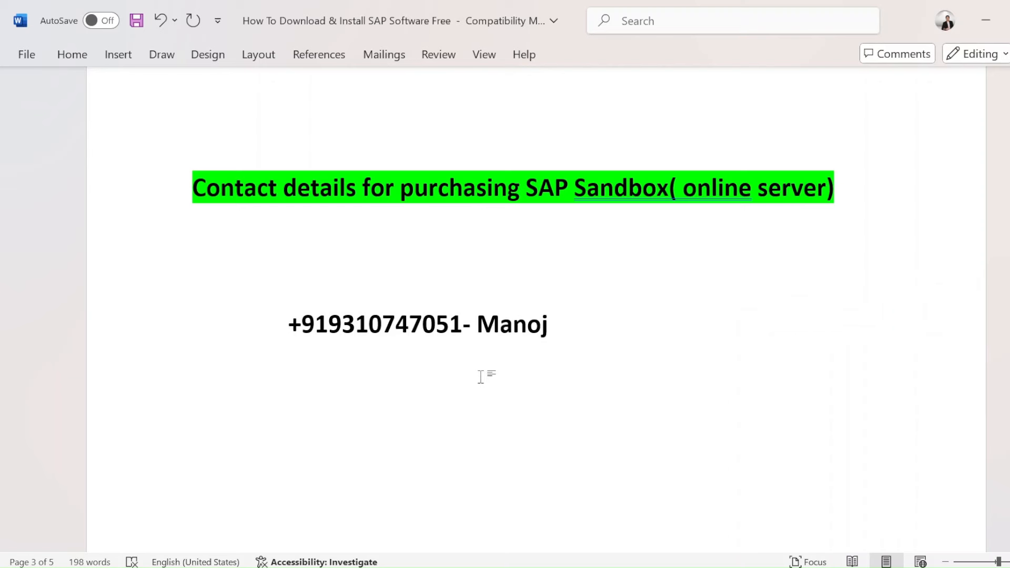
{"action": "left_click_drag", "start_coordinate": [302, 323], "coordinate": [553, 323]}
{"action": "left_click", "coordinate": [517, 381]}
{"action": "left_click_drag", "start_coordinate": [477, 324], "coordinate": [304, 324]}
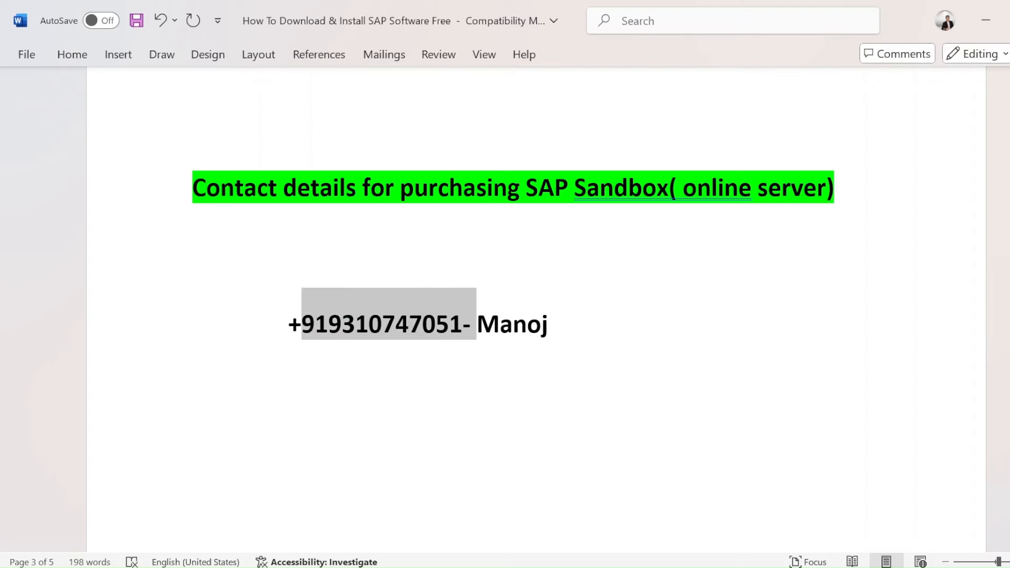
{"action": "left_click", "coordinate": [315, 429]}
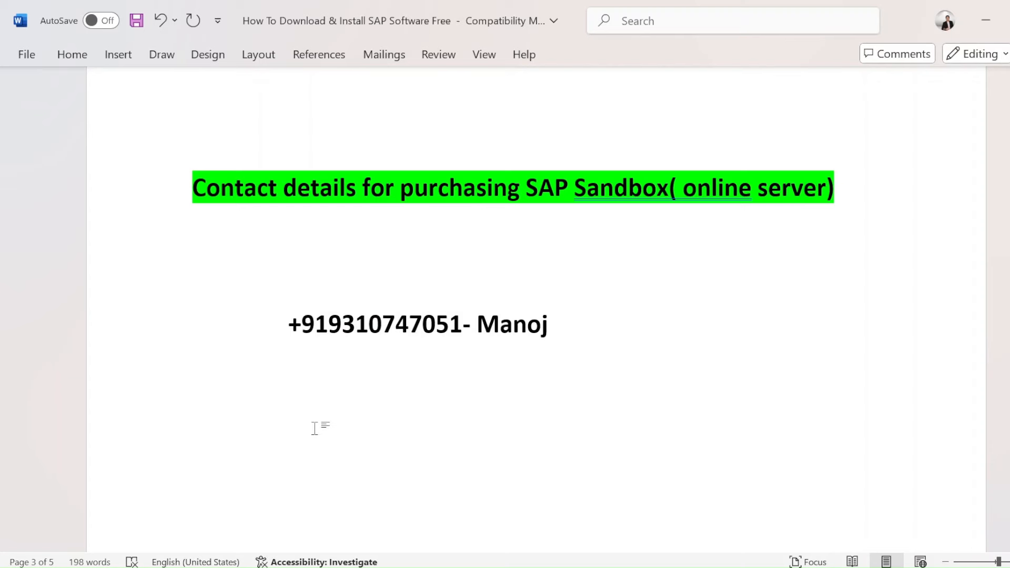